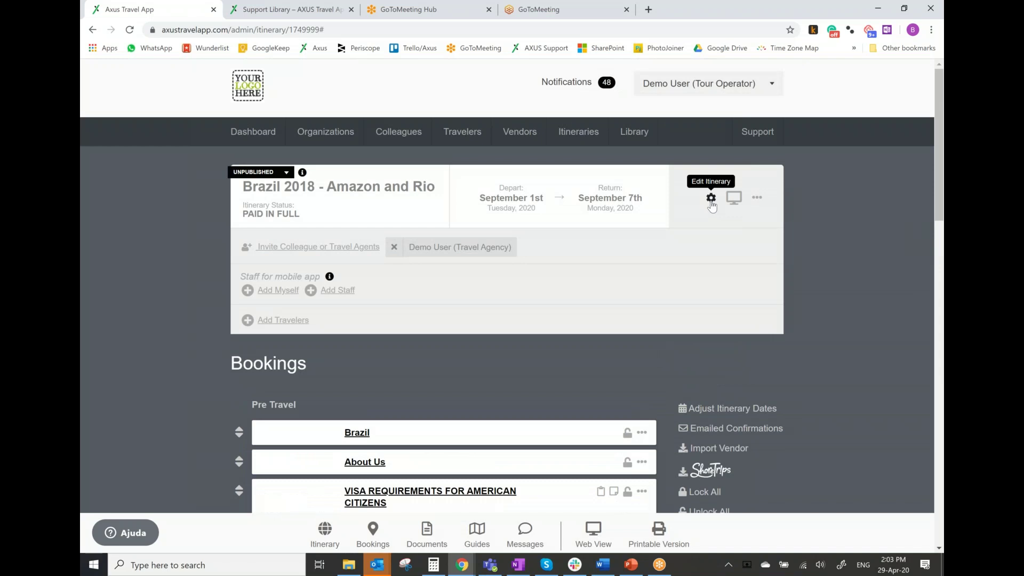
Open the settings of the unpublished Brazil 2018 - Amazon and Rio itinerary, review its Internal and Collaborator Notes, and close without saving.
{"action": "left_click", "coordinate": [711, 198]}
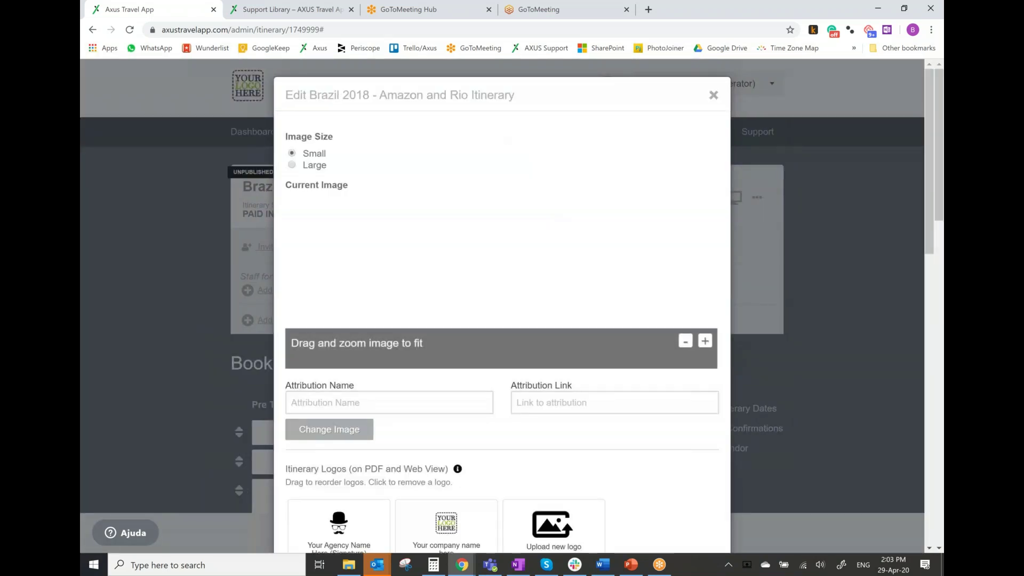
{"action": "scroll", "coordinate": [564, 320], "scroll_direction": "down", "scroll_amount": 12}
{"action": "scroll", "coordinate": [564, 388], "scroll_direction": "down", "scroll_amount": 2}
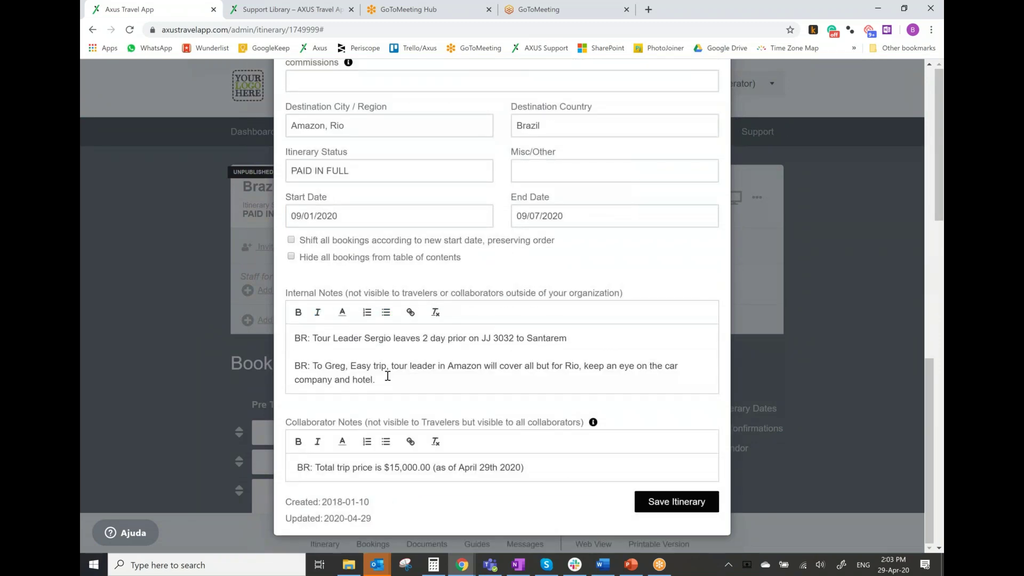
{"action": "scroll", "coordinate": [587, 267], "scroll_direction": "up", "scroll_amount": 5}
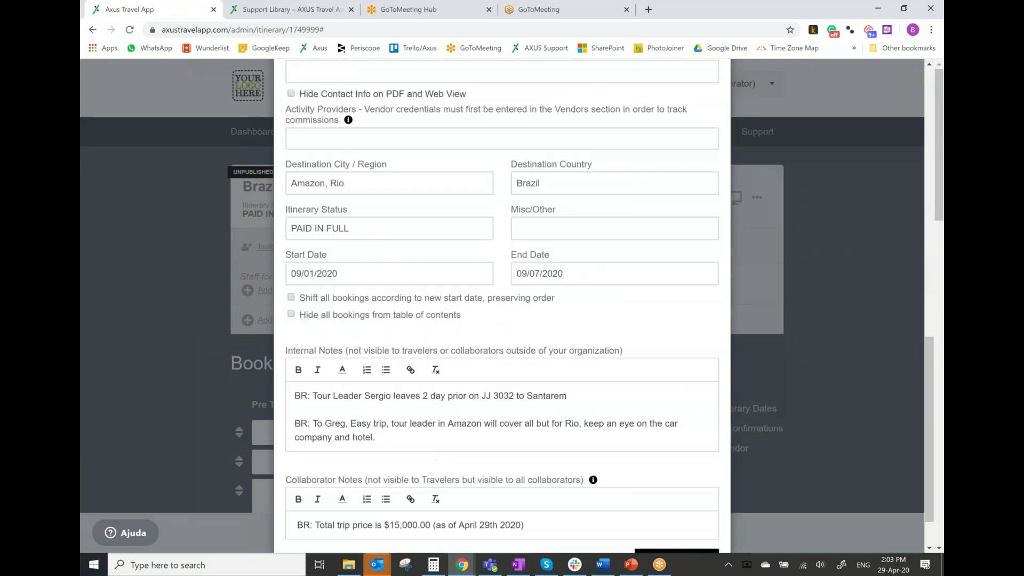
{"action": "scroll", "coordinate": [611, 271], "scroll_direction": "up", "scroll_amount": 10}
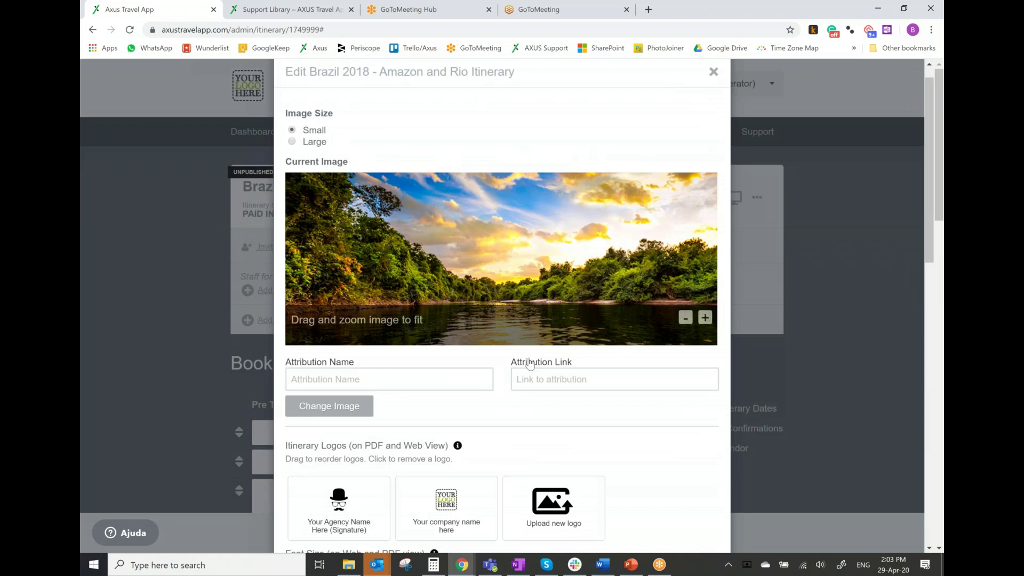
{"action": "left_click", "coordinate": [713, 71]}
Open the Transfer - Manaus Airport to Hotel booking, review its Internal and Collaborator Notes, and close it unchanged.
{"action": "scroll", "coordinate": [421, 391], "scroll_direction": "down", "scroll_amount": 4}
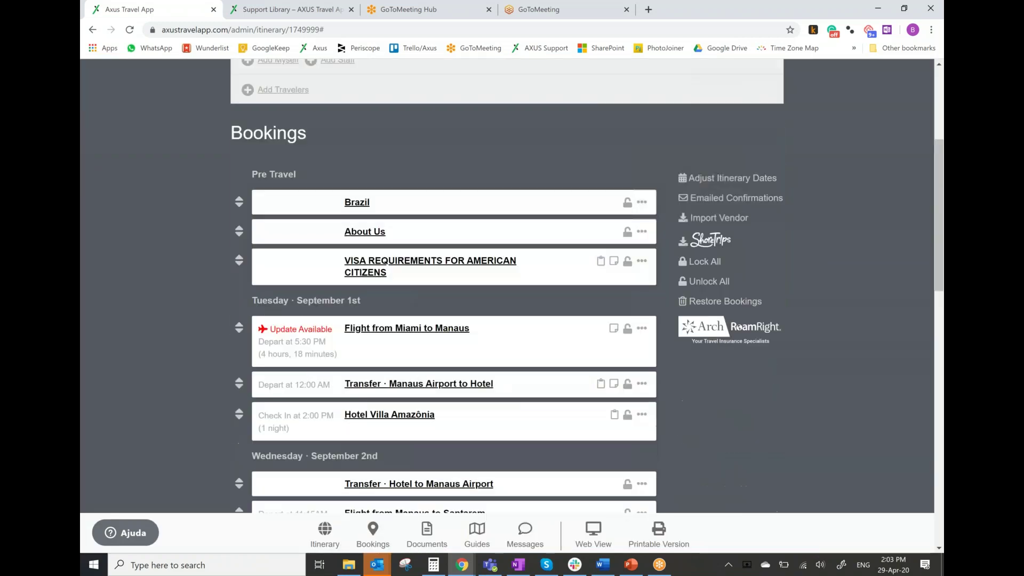
{"action": "left_click", "coordinate": [421, 391]}
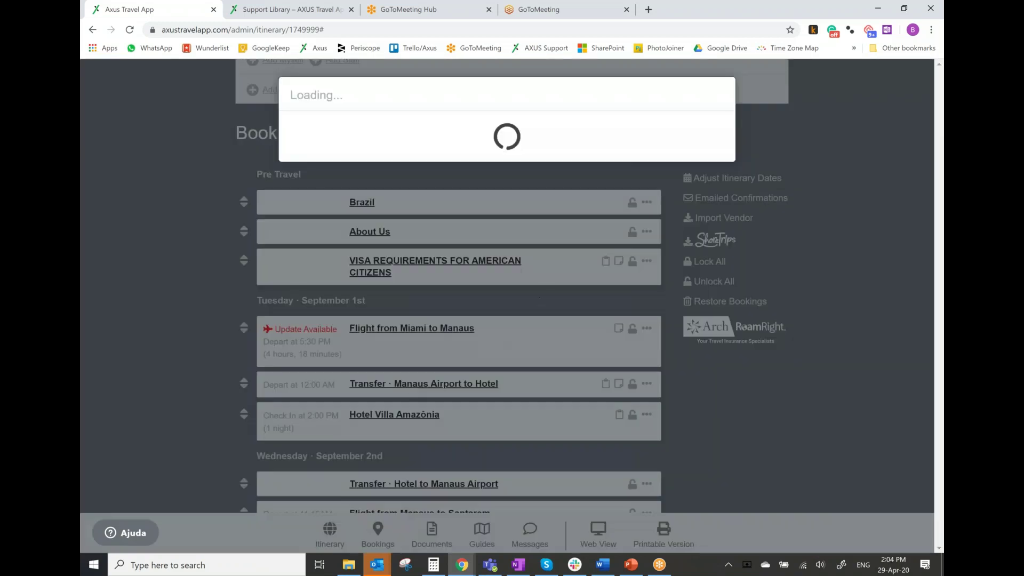
{"action": "scroll", "coordinate": [515, 391], "scroll_direction": "down", "scroll_amount": 14}
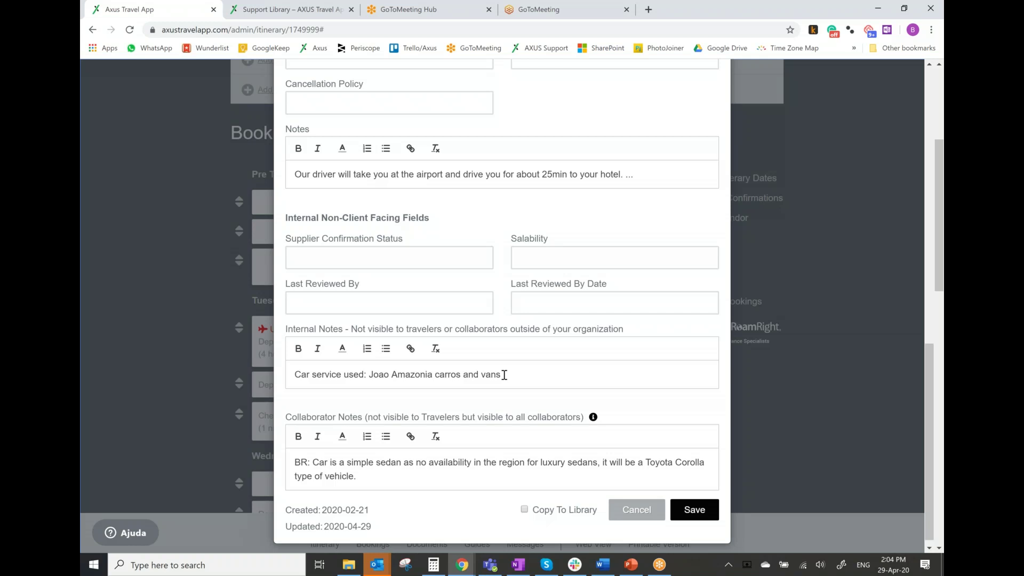
{"action": "scroll", "coordinate": [619, 251], "scroll_direction": "up", "scroll_amount": 10}
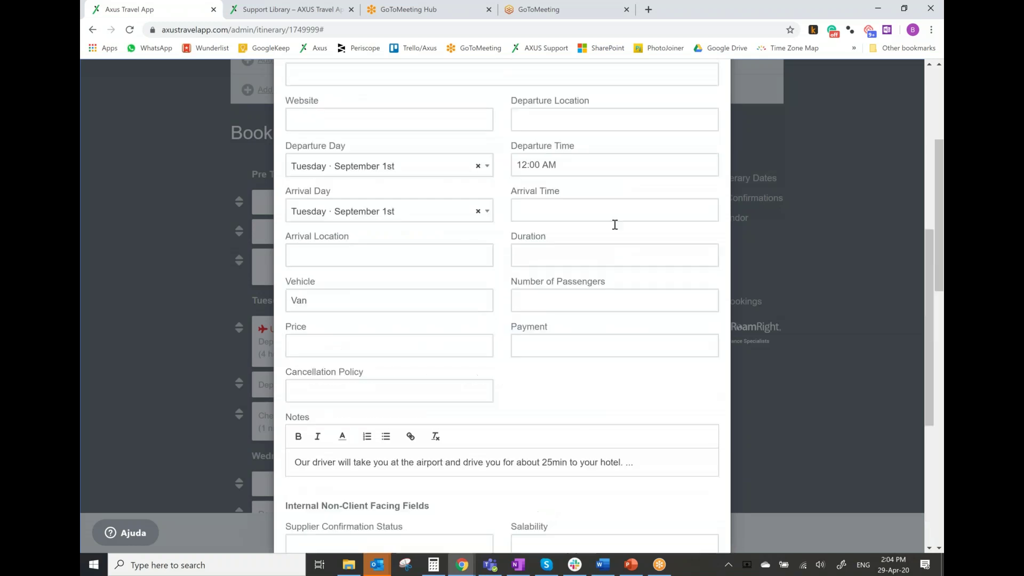
{"action": "left_click", "coordinate": [639, 103]}
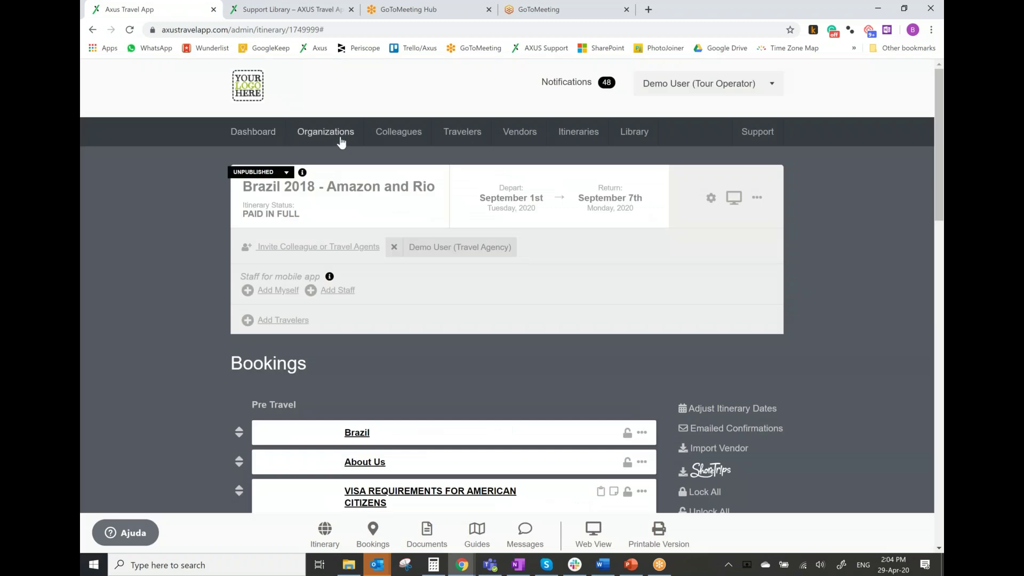
View the colleagues list, and find and open the published Brazil 2018 - Amazon and Rio itinerary among all itineraries.
{"action": "left_click", "coordinate": [393, 136]}
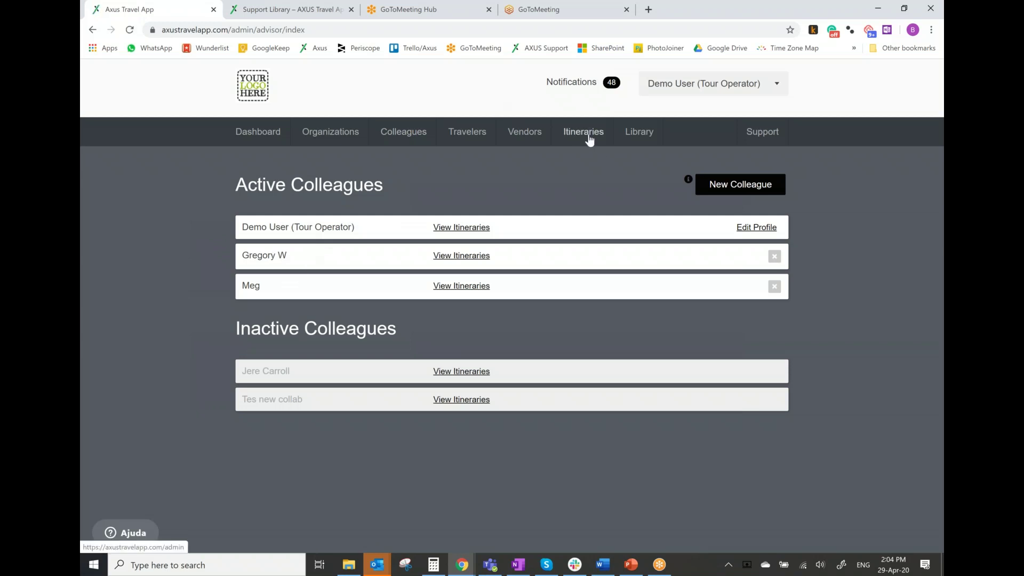
{"action": "left_click", "coordinate": [589, 137]}
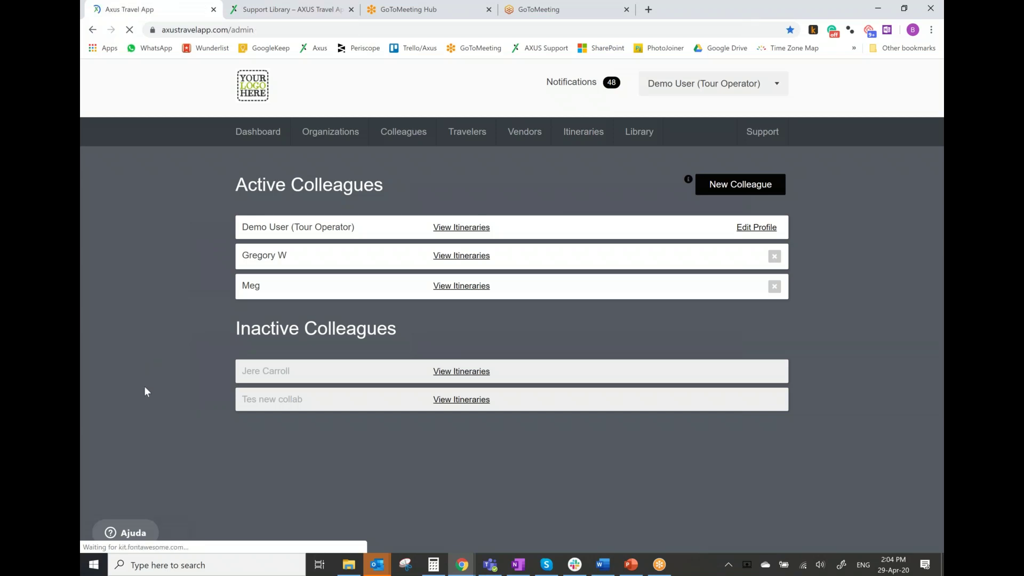
{"action": "scroll", "coordinate": [155, 436], "scroll_direction": "down", "scroll_amount": 7}
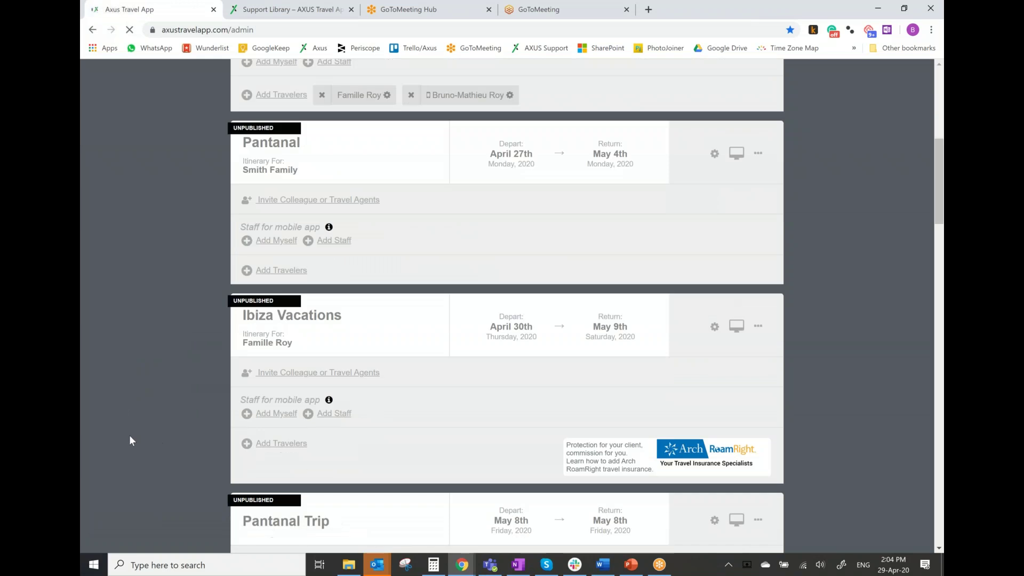
{"action": "scroll", "coordinate": [135, 440], "scroll_direction": "down", "scroll_amount": 15}
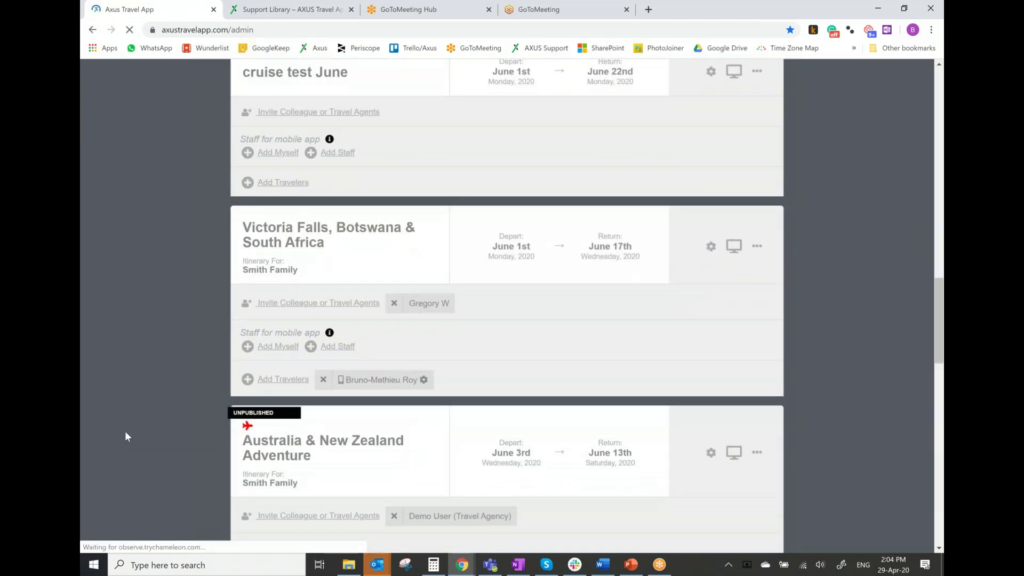
{"action": "scroll", "coordinate": [128, 435], "scroll_direction": "down", "scroll_amount": 4}
{"action": "scroll", "coordinate": [149, 422], "scroll_direction": "down", "scroll_amount": 5}
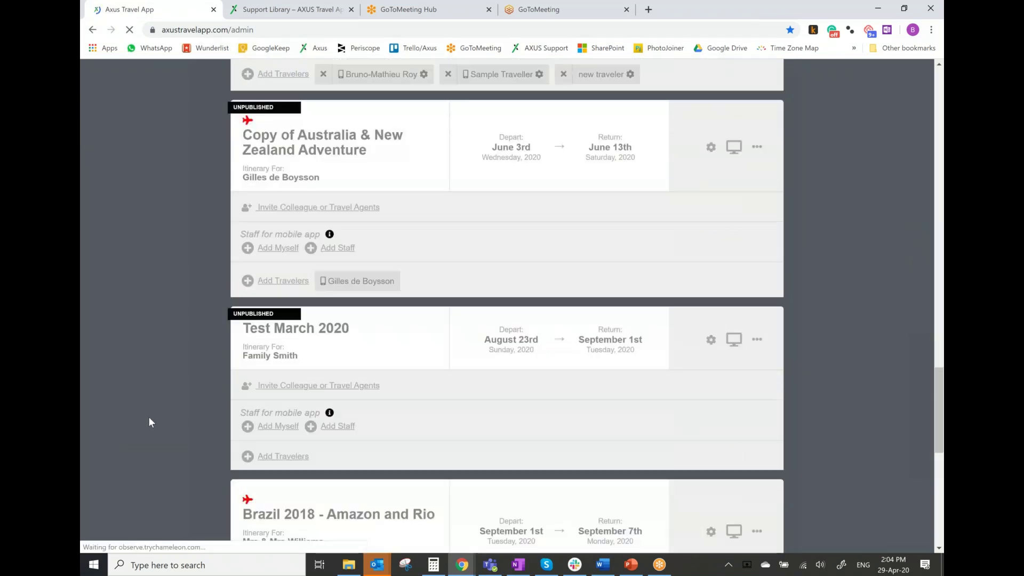
{"action": "scroll", "coordinate": [148, 423], "scroll_direction": "down", "scroll_amount": 2}
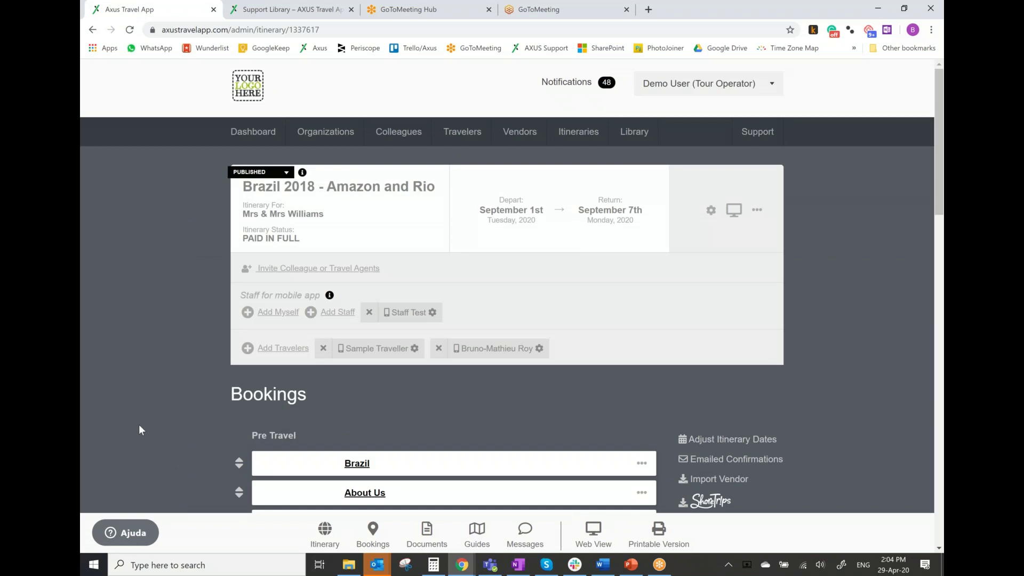
Check the Internal and Collaborator Notes fields of the published itinerary's Transfer - Manaus Airport to Hotel booking, and cancel the edit.
{"action": "scroll", "coordinate": [431, 404], "scroll_direction": "down", "scroll_amount": 4}
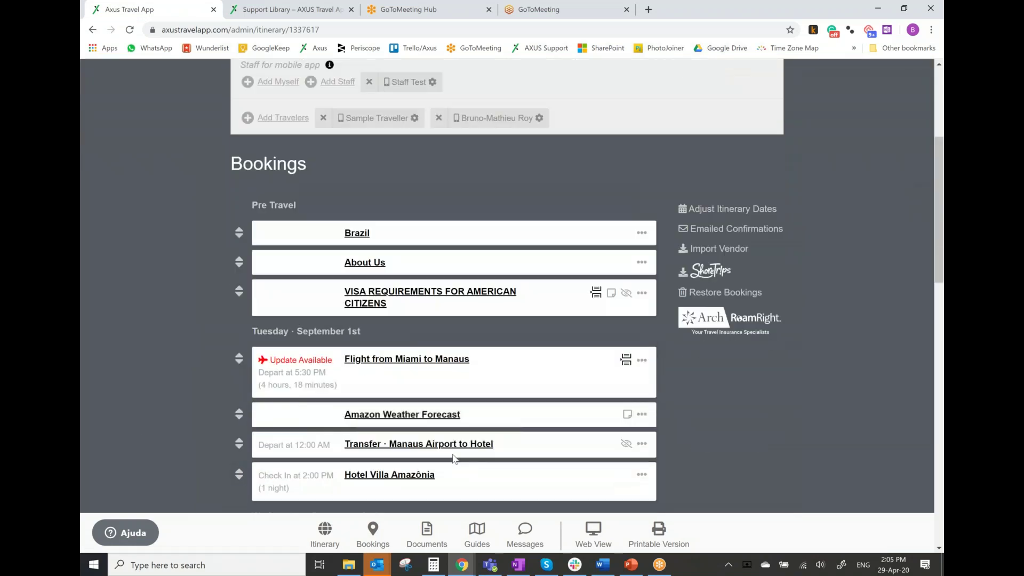
{"action": "scroll", "coordinate": [456, 448], "scroll_direction": "down", "scroll_amount": 1}
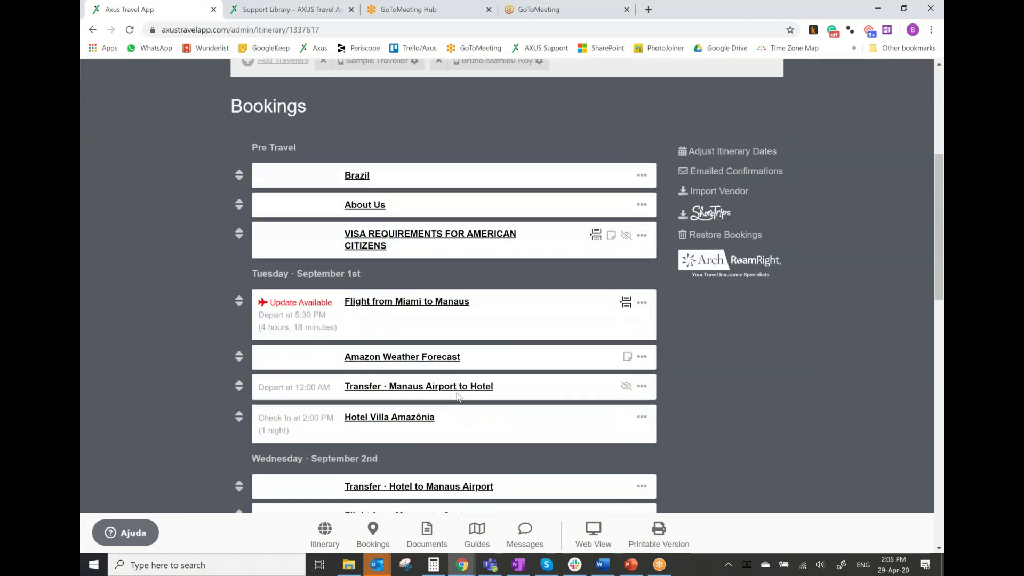
{"action": "left_click", "coordinate": [457, 389]}
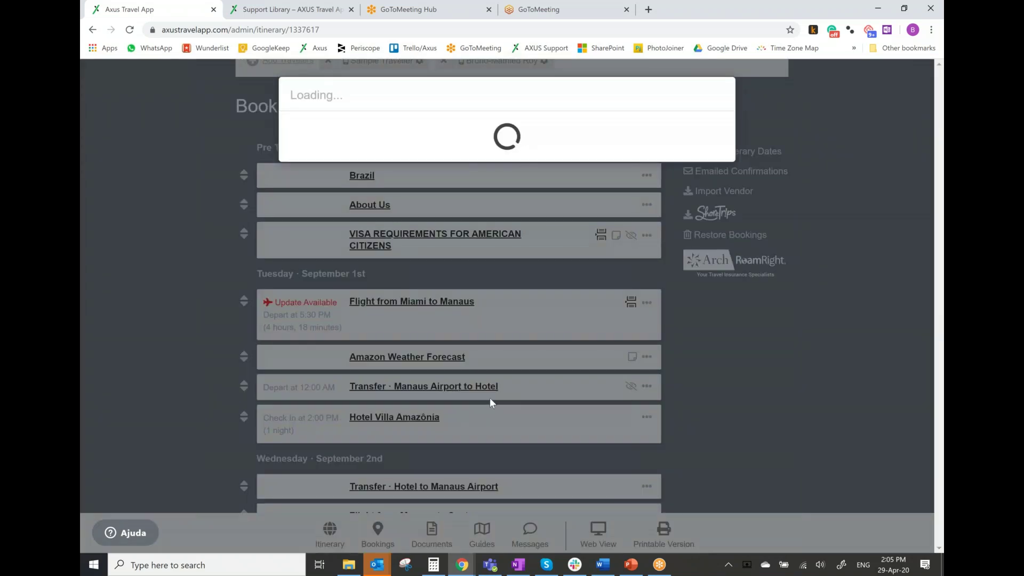
{"action": "scroll", "coordinate": [493, 440], "scroll_direction": "down", "scroll_amount": 12}
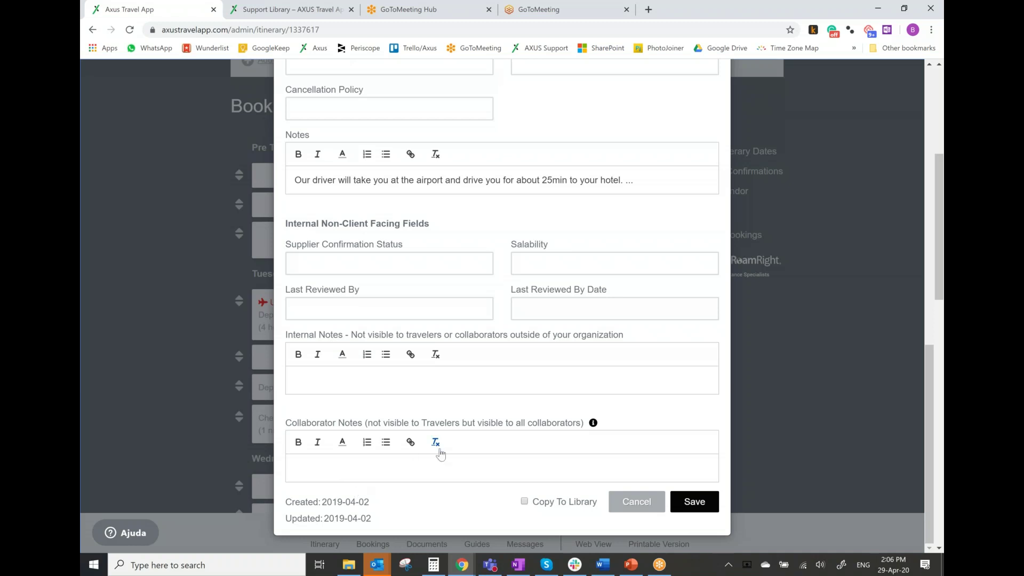
{"action": "left_click", "coordinate": [643, 505]}
Return to the itinerary header and switch to the PowerPoint slide titled Internal and Collaborator Notes.
{"action": "scroll", "coordinate": [491, 287], "scroll_direction": "up", "scroll_amount": 3}
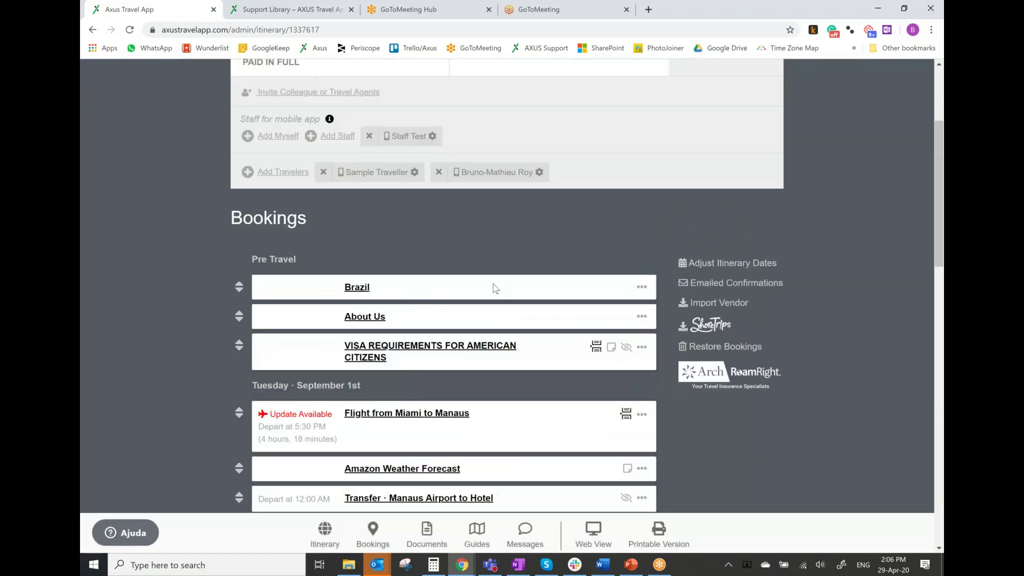
{"action": "scroll", "coordinate": [564, 261], "scroll_direction": "up", "scroll_amount": 2}
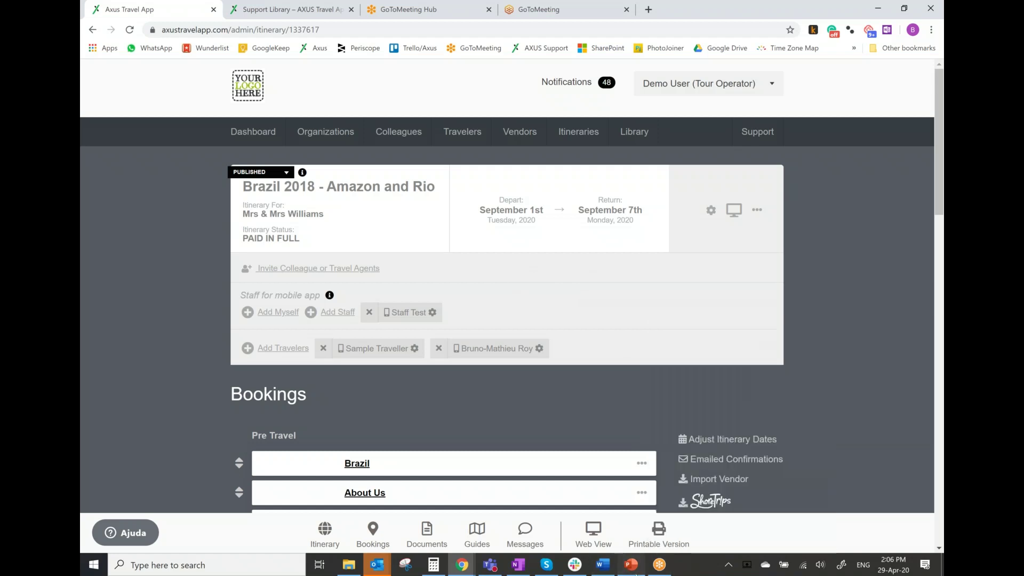
{"action": "left_click", "coordinate": [640, 568]}
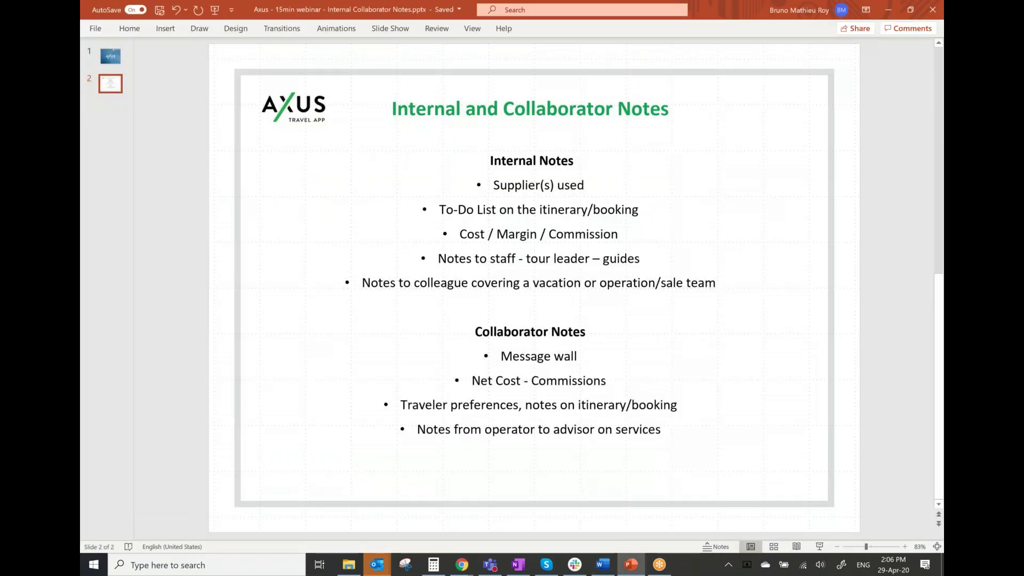
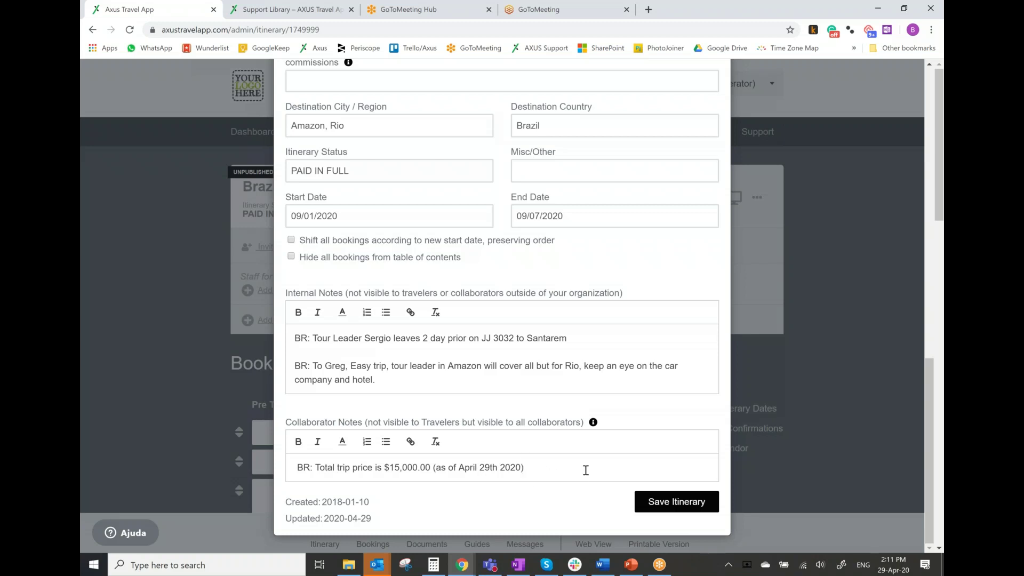
Close the unpublished Brazil itinerary's settings and preview the notes attached to the VISA REQUIREMENTS FOR AMERICAN CITIZENS booking.
{"action": "scroll", "coordinate": [585, 470], "scroll_direction": "up", "scroll_amount": 15}
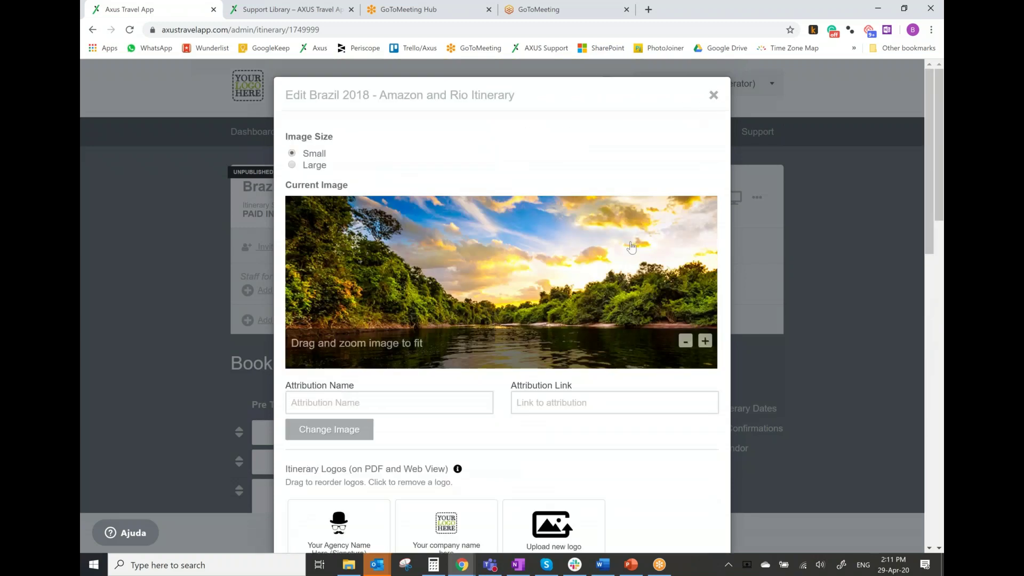
{"action": "key", "text": "Escape"}
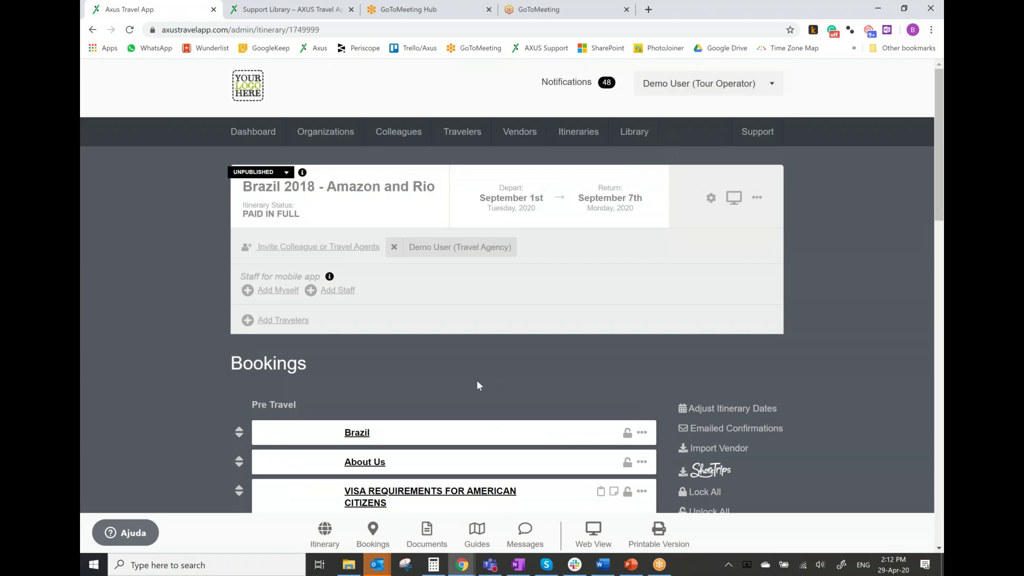
{"action": "scroll", "coordinate": [471, 378], "scroll_direction": "down", "scroll_amount": 3}
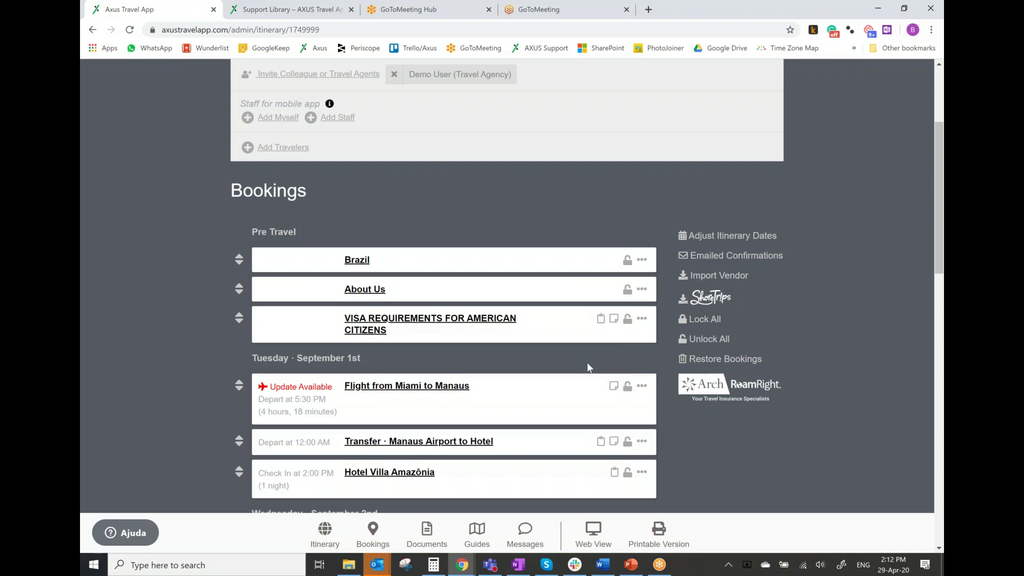
{"action": "scroll", "coordinate": [587, 363], "scroll_direction": "down", "scroll_amount": 1}
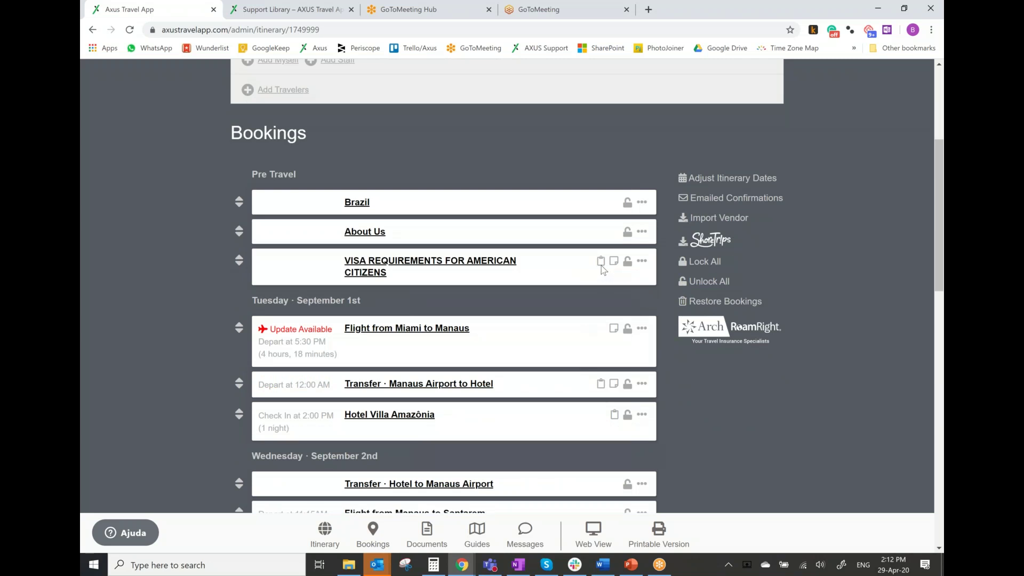
{"action": "mouse_move", "coordinate": [601, 269]}
{"action": "scroll", "coordinate": [555, 325], "scroll_direction": "down", "scroll_amount": 1}
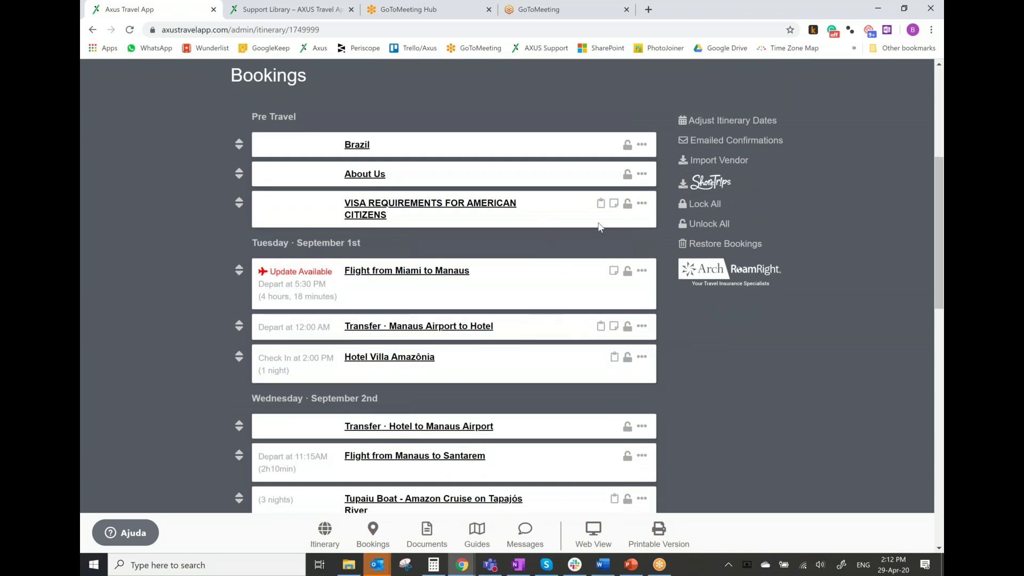
{"action": "mouse_move", "coordinate": [601, 208]}
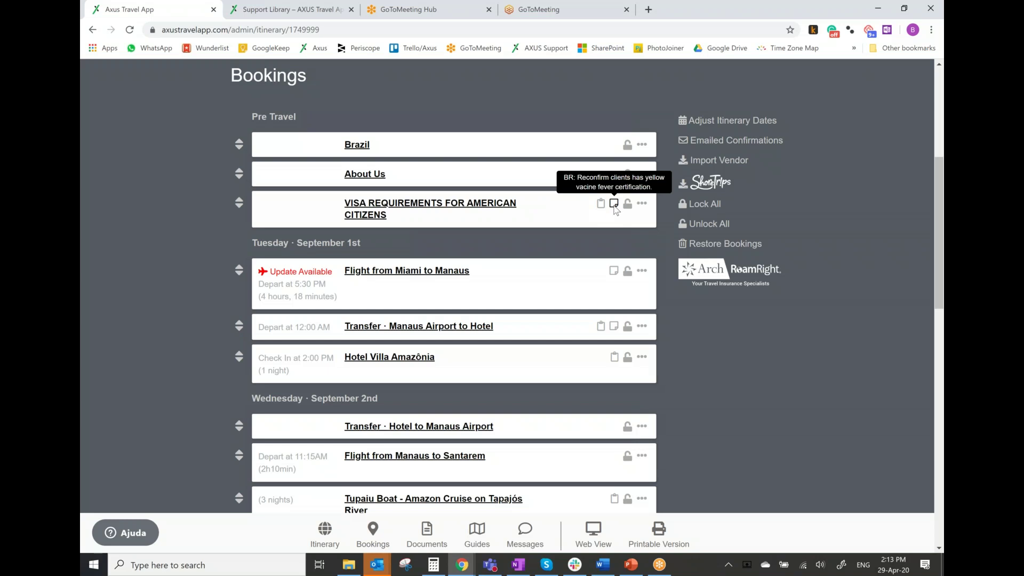
Review the Internal and Collaborator Notes of the Flight from Miami to Manaus booking, cancel the edit, and check its note marker.
{"action": "scroll", "coordinate": [542, 270], "scroll_direction": "down", "scroll_amount": 1}
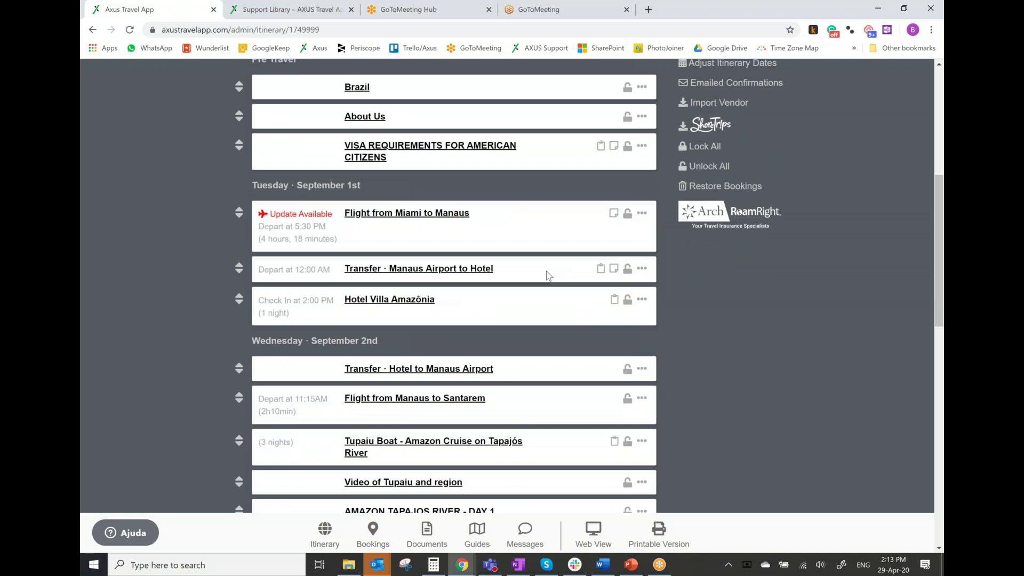
{"action": "scroll", "coordinate": [548, 275], "scroll_direction": "down", "scroll_amount": 1}
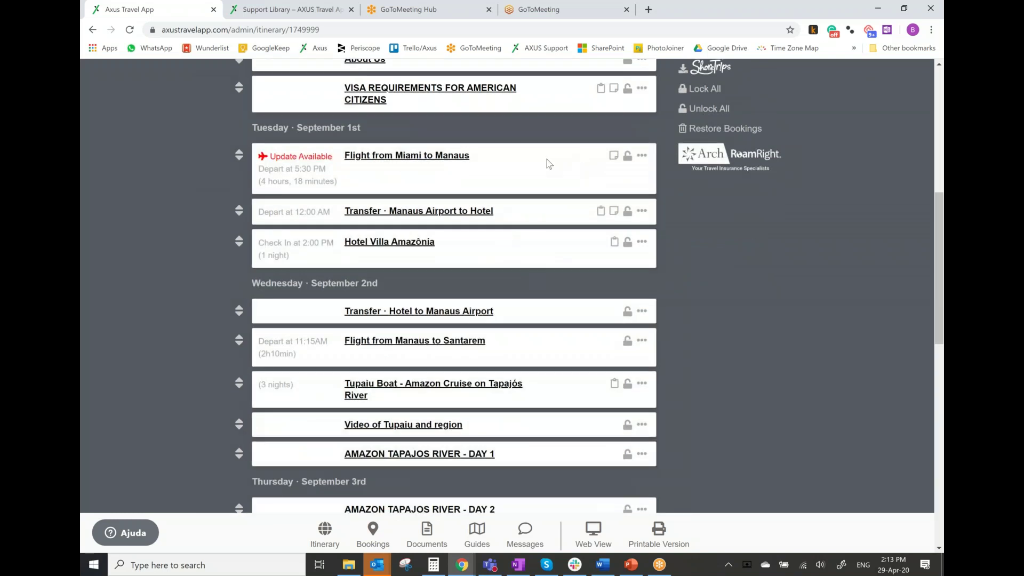
{"action": "left_click", "coordinate": [434, 158]}
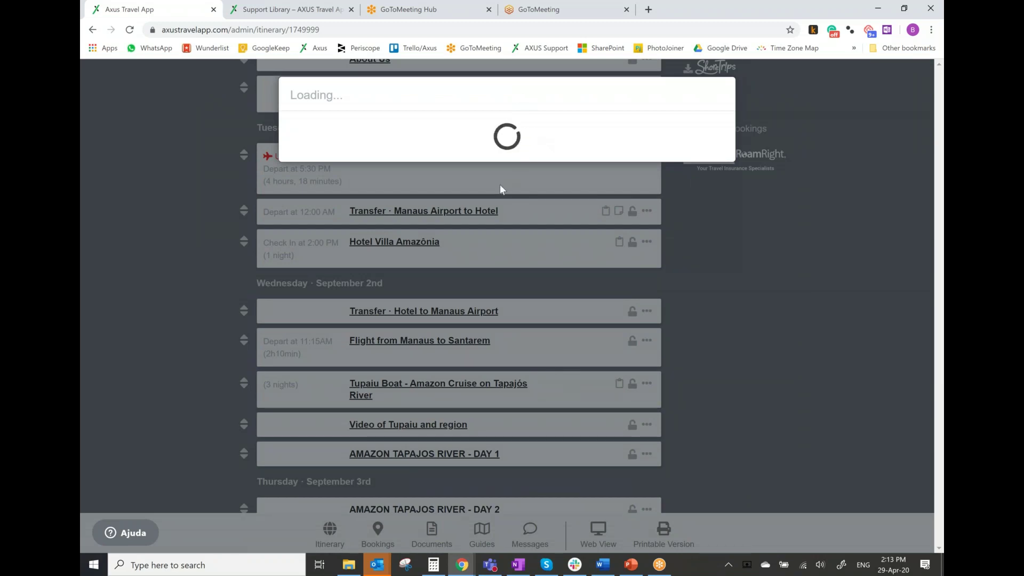
{"action": "scroll", "coordinate": [502, 306], "scroll_direction": "down", "scroll_amount": 20}
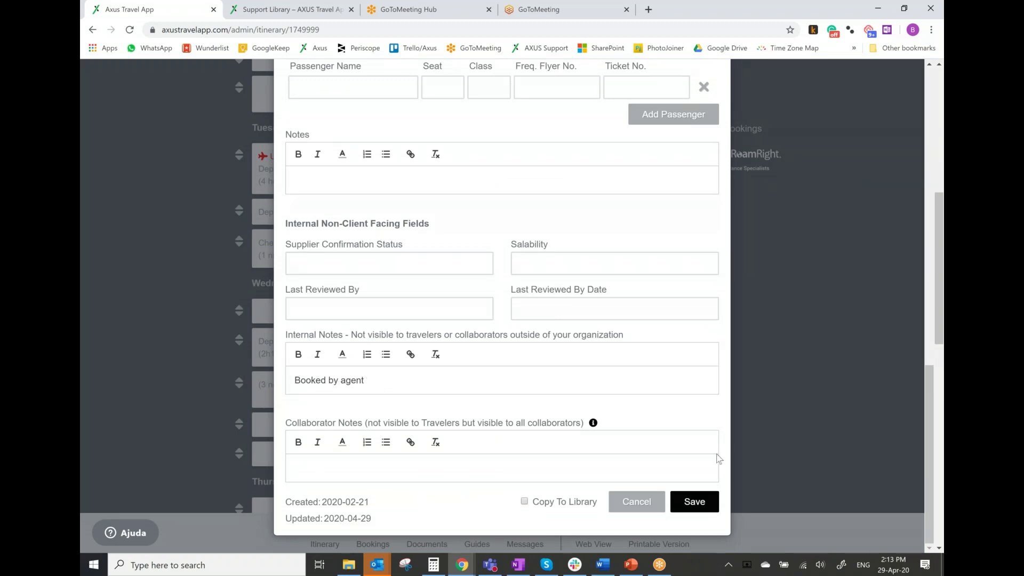
{"action": "left_click", "coordinate": [636, 502]}
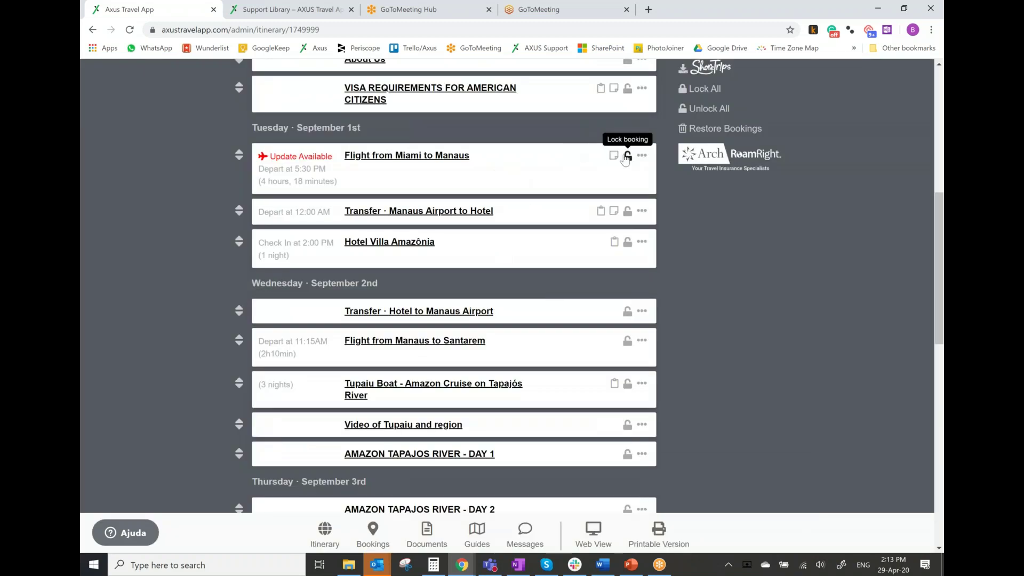
{"action": "left_click", "coordinate": [614, 159]}
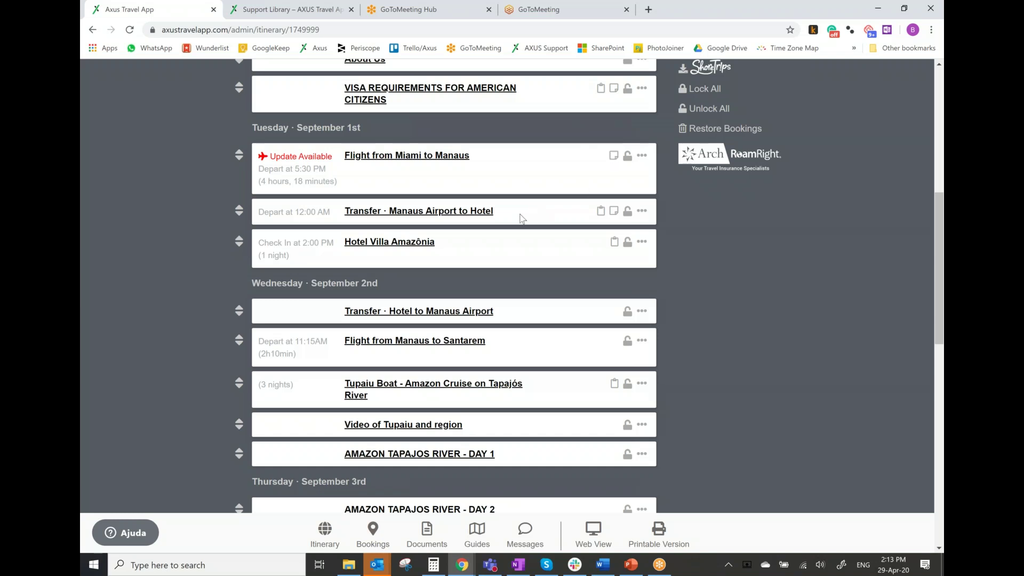
Review the Internal and Collaborator Notes of the unpublished itinerary's Transfer - Manaus Airport to Hotel booking, and cancel the edit.
{"action": "scroll", "coordinate": [537, 232], "scroll_direction": "down", "scroll_amount": 1}
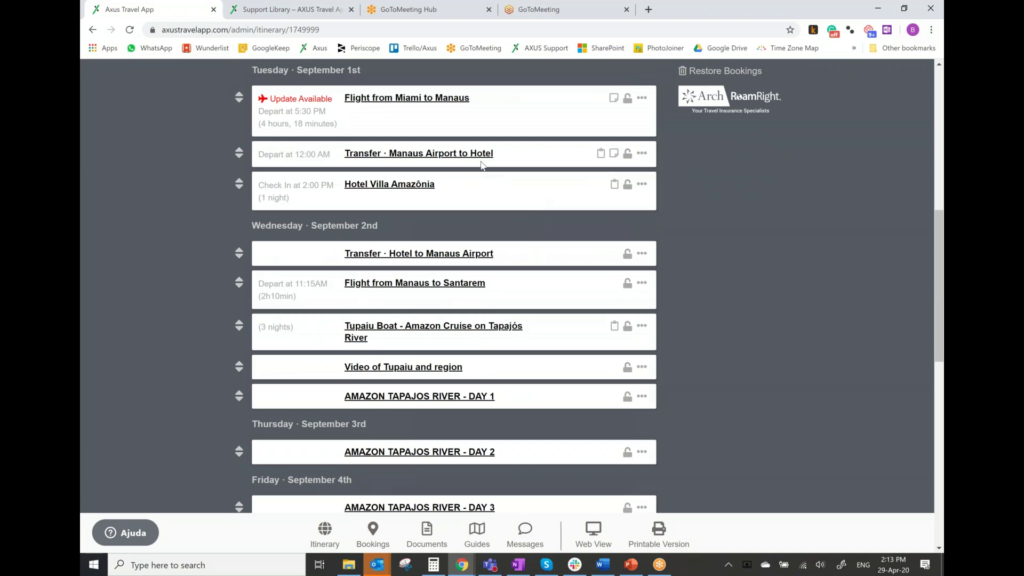
{"action": "left_click", "coordinate": [471, 155]}
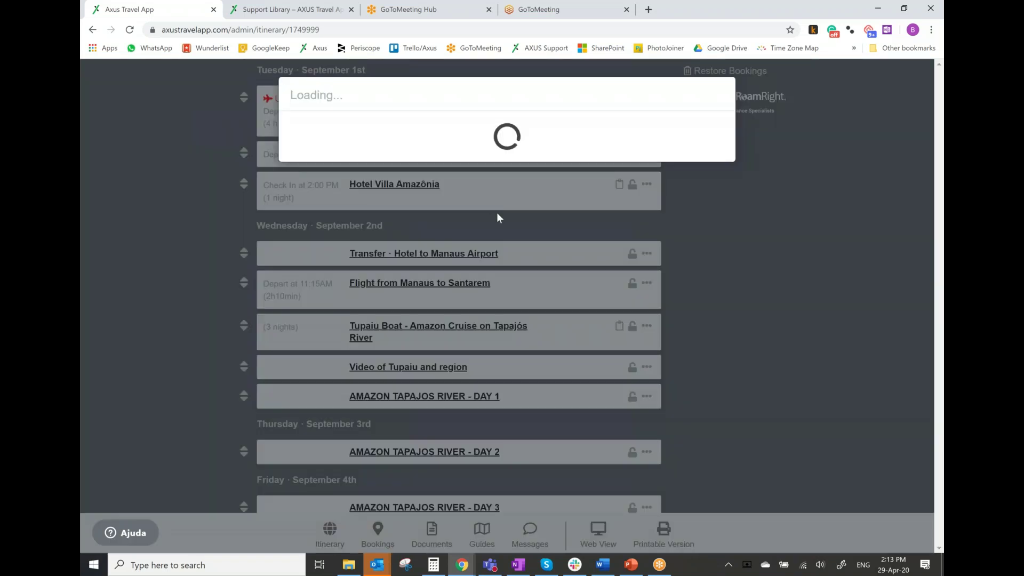
{"action": "scroll", "coordinate": [496, 416], "scroll_direction": "down", "scroll_amount": 12}
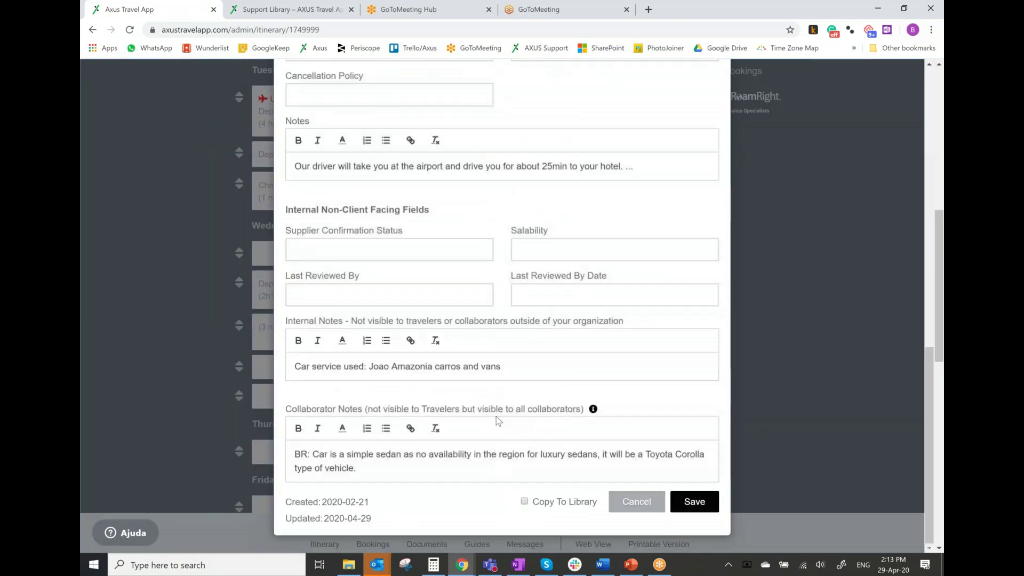
{"action": "scroll", "coordinate": [499, 416], "scroll_direction": "down", "scroll_amount": 1}
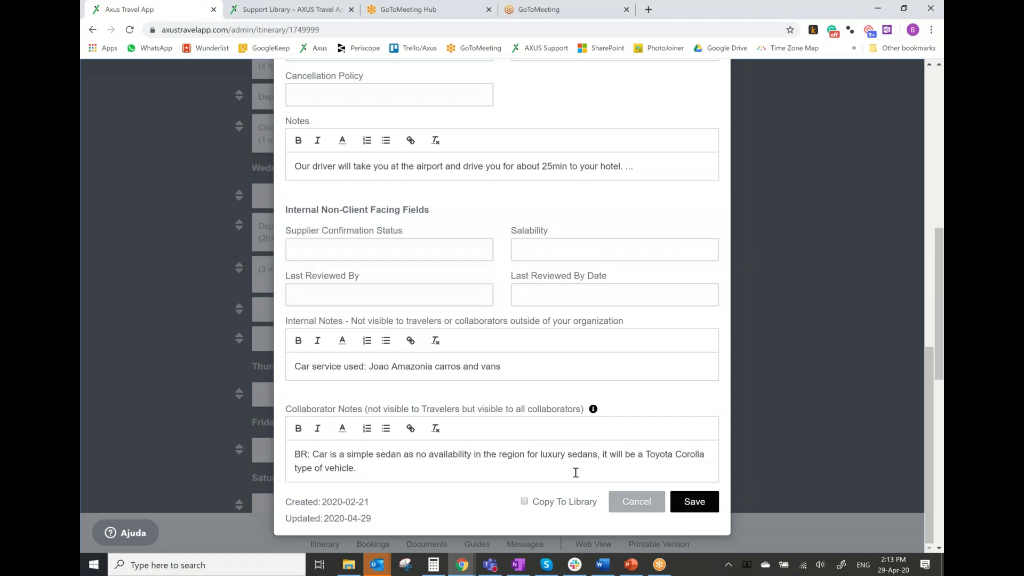
{"action": "left_click", "coordinate": [634, 507]}
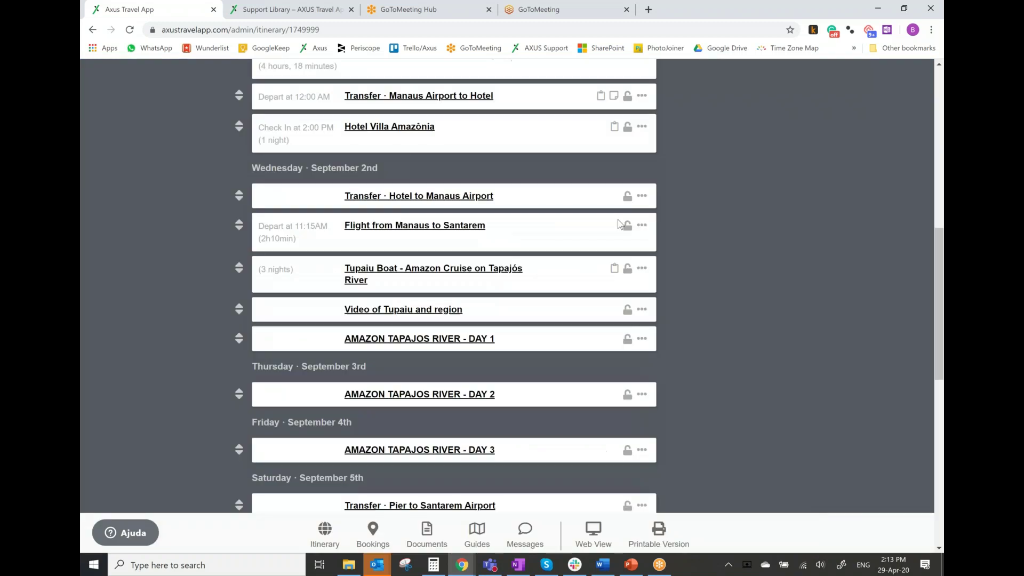
Preview the note markers on the Manaus Airport to Hotel transfer, Hotel Villa Amazônia and Tupaiu Boat bookings.
{"action": "scroll", "coordinate": [590, 185], "scroll_direction": "up", "scroll_amount": 2}
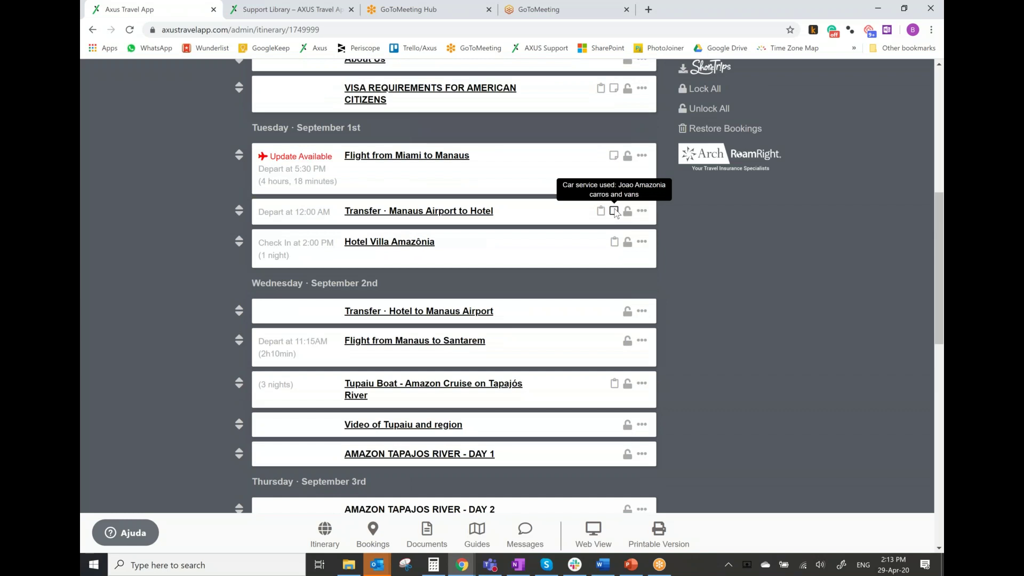
{"action": "mouse_move", "coordinate": [614, 245]}
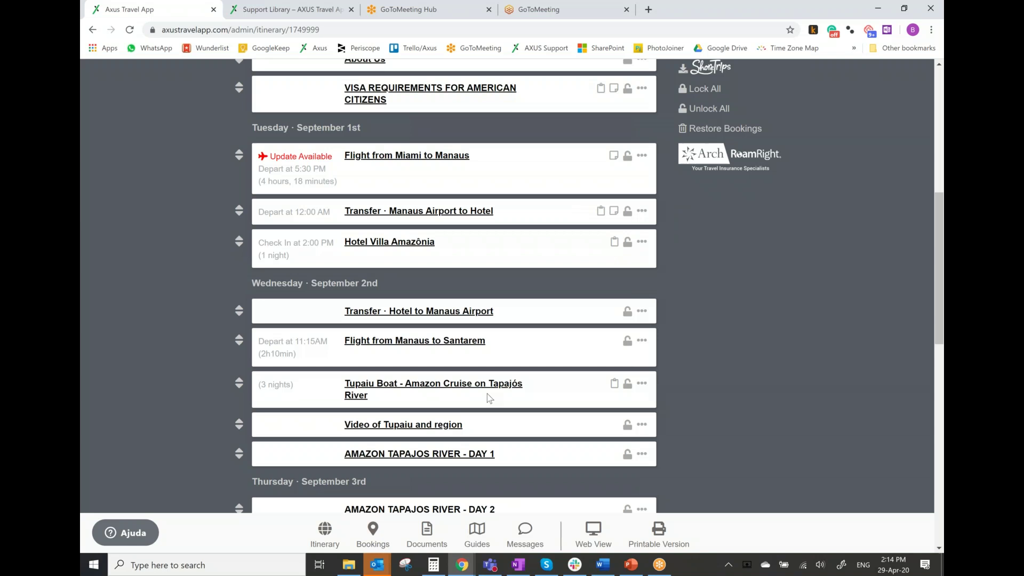
{"action": "mouse_move", "coordinate": [618, 388]}
Switch to the incognito Chrome window showing the same Brazil itinerary under the Demo User (Travel Agency) account.
{"action": "scroll", "coordinate": [828, 365], "scroll_direction": "up", "scroll_amount": 8}
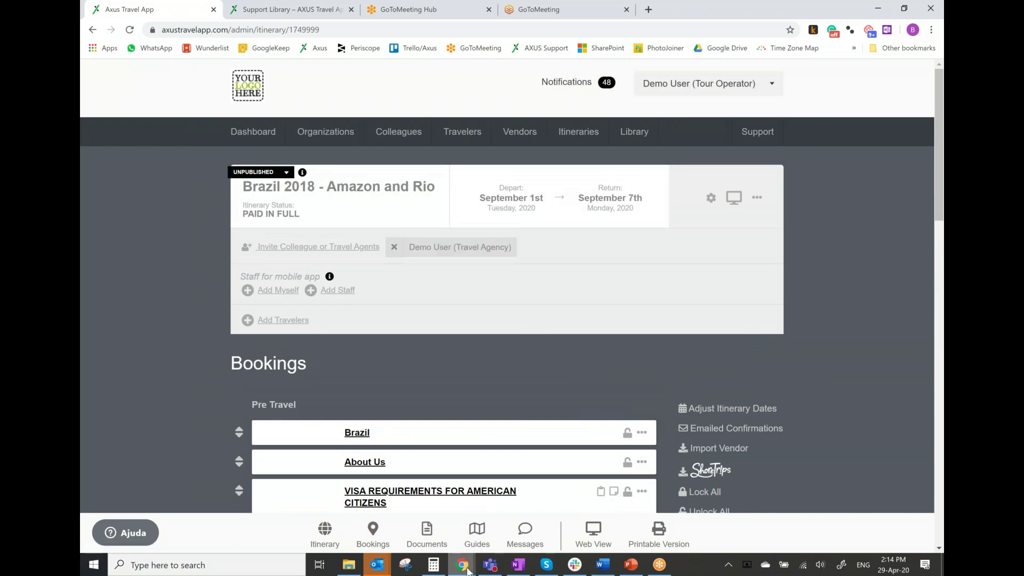
{"action": "mouse_move", "coordinate": [462, 564]}
{"action": "left_click", "coordinate": [495, 530]}
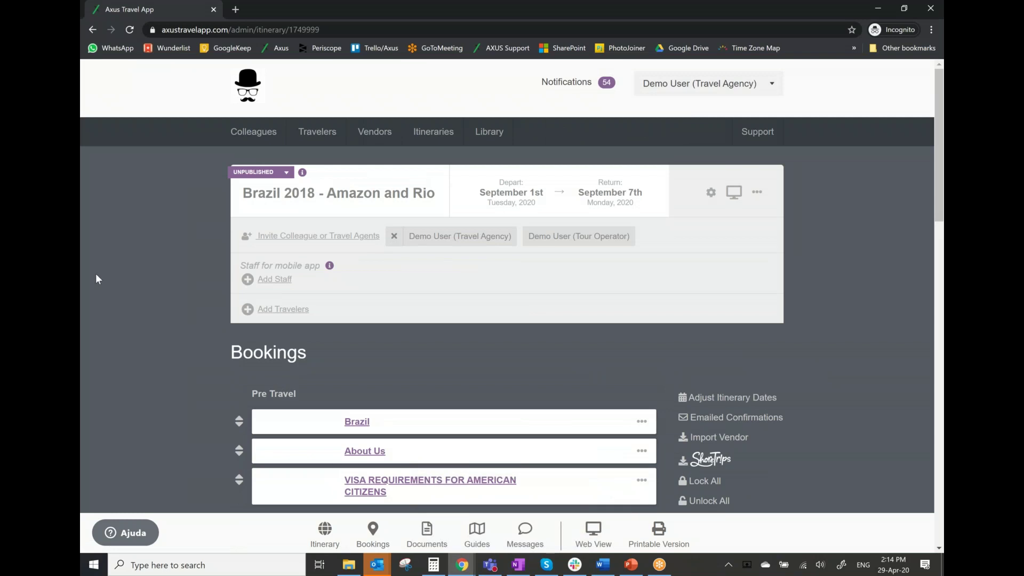
{"action": "left_click", "coordinate": [774, 88]}
Check which bookings carry note markers in the travel agency's view, including Hotel Villa Amazônia and Tupaiu Boat.
{"action": "scroll", "coordinate": [122, 370], "scroll_direction": "down", "scroll_amount": 6}
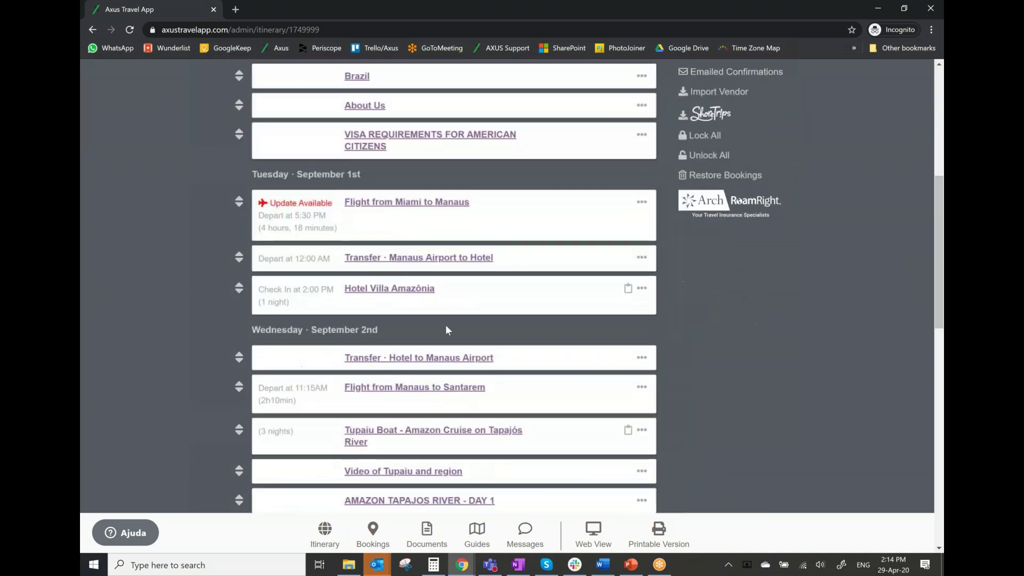
{"action": "mouse_move", "coordinate": [629, 289]}
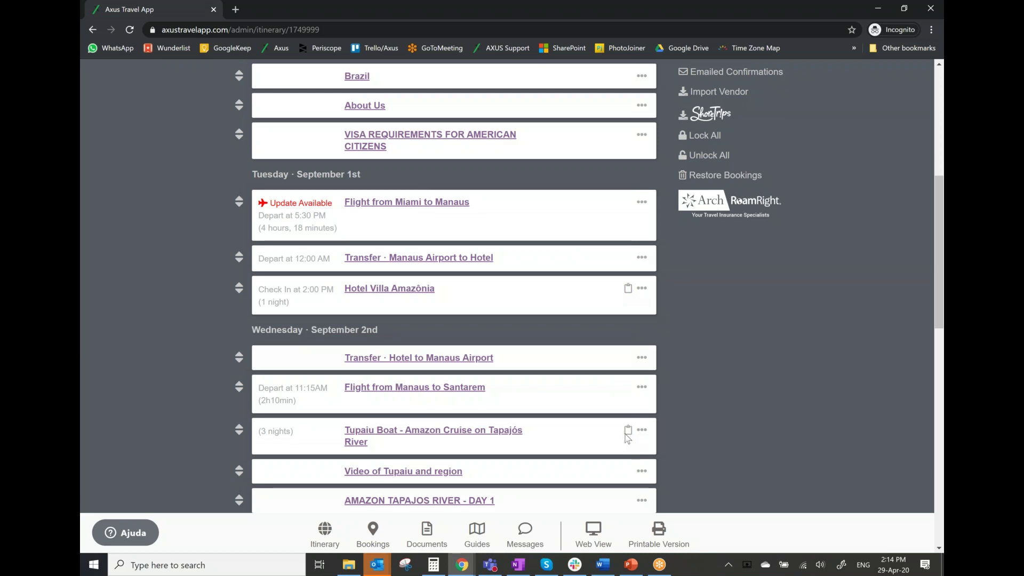
{"action": "mouse_move", "coordinate": [628, 436]}
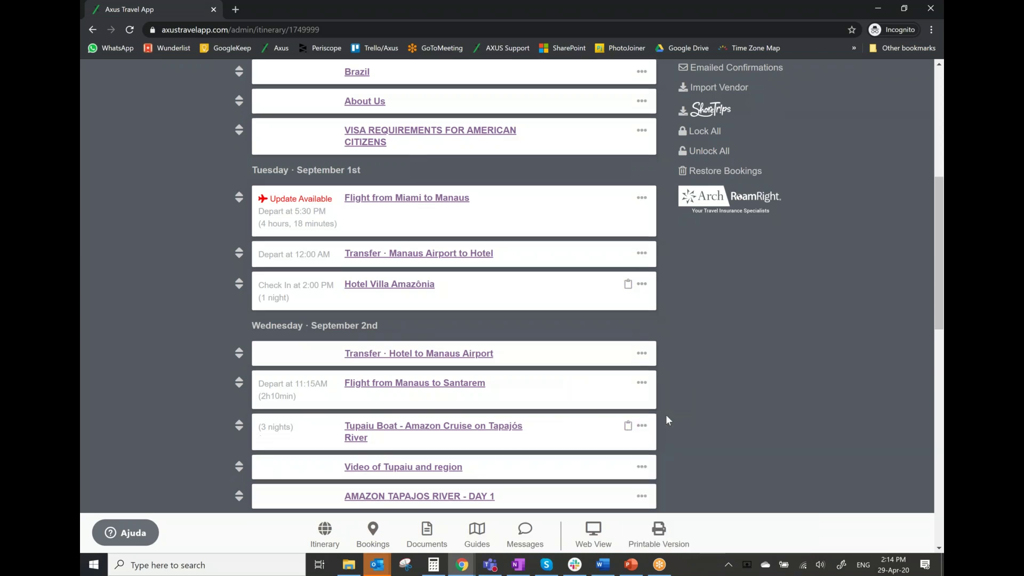
{"action": "scroll", "coordinate": [706, 375], "scroll_direction": "down", "scroll_amount": 3}
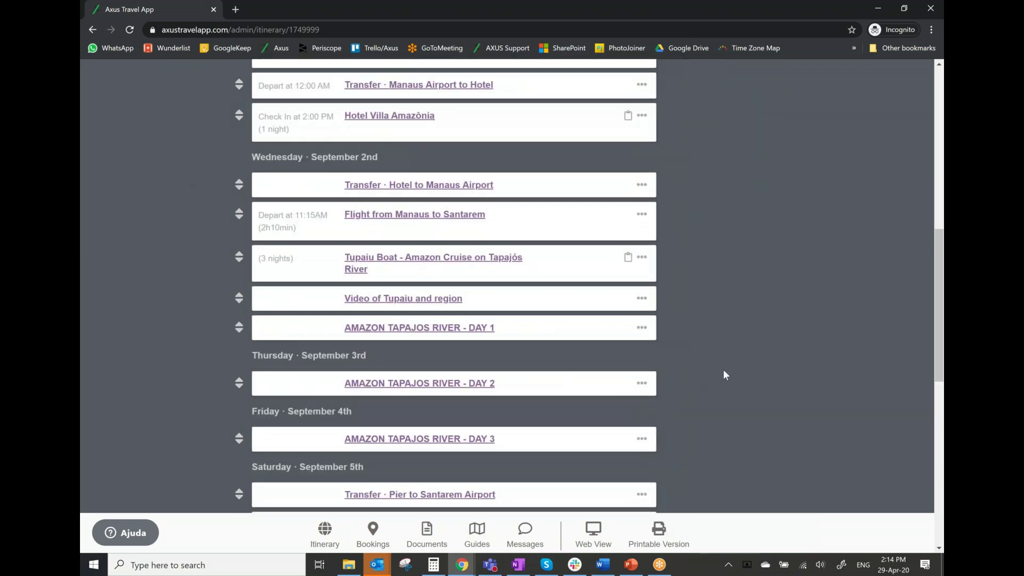